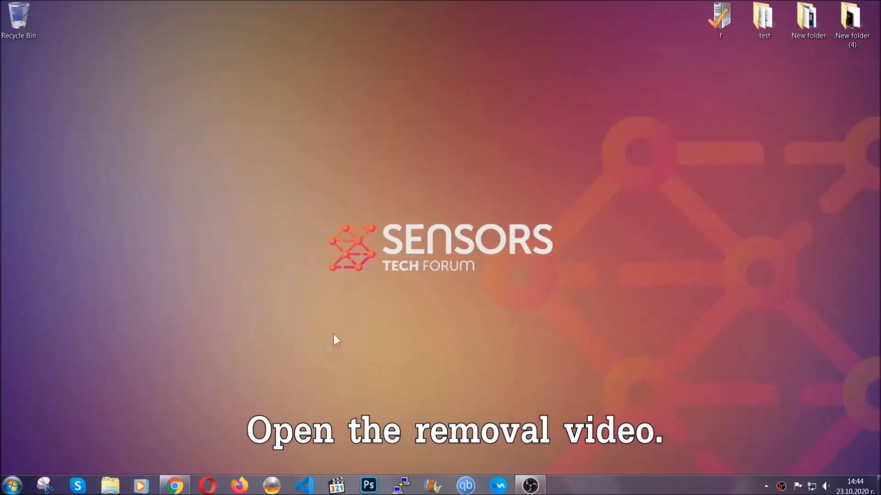
From the YouTube removal video's description, open the ransomware article and download the malware removal tool
click(174, 486)
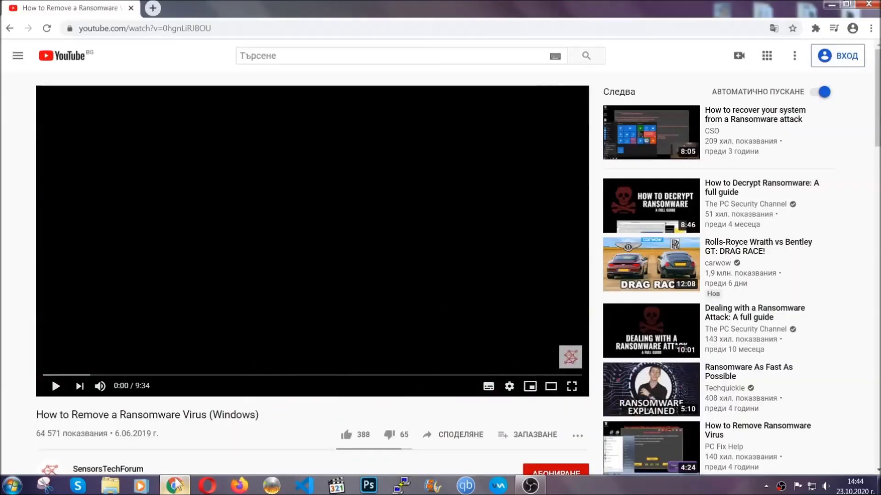
scroll(163, 385, down, 4)
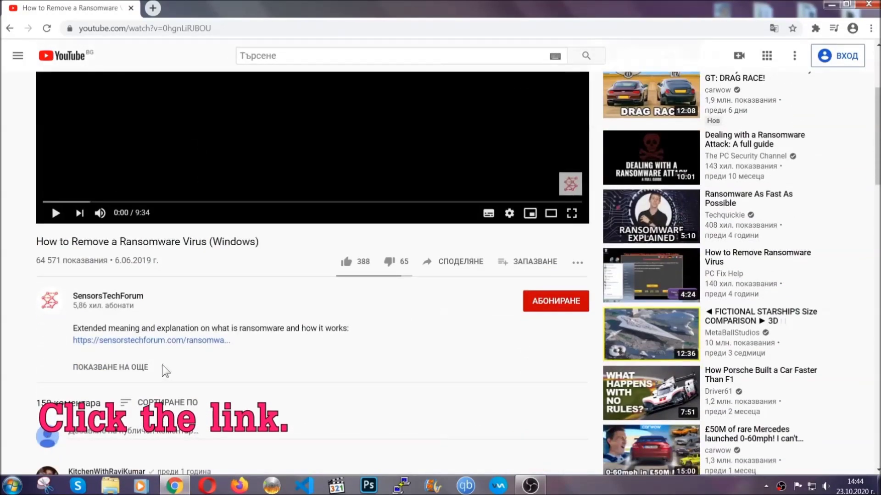
click(178, 348)
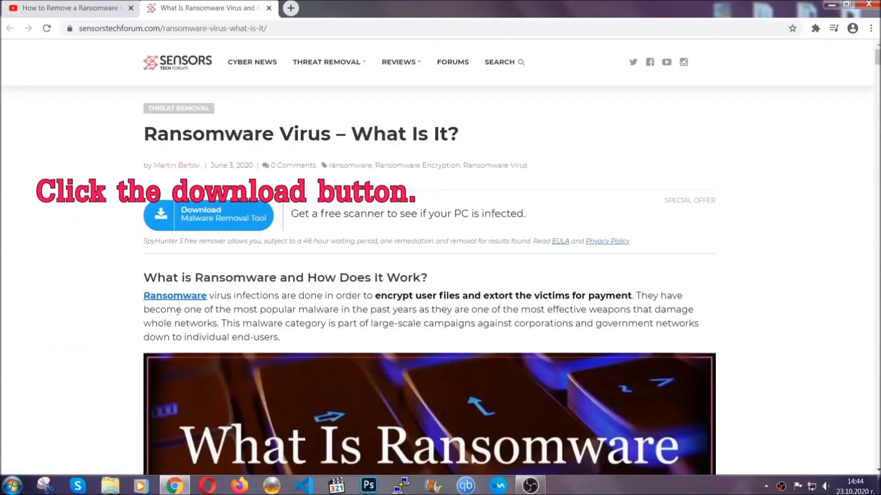
click(201, 219)
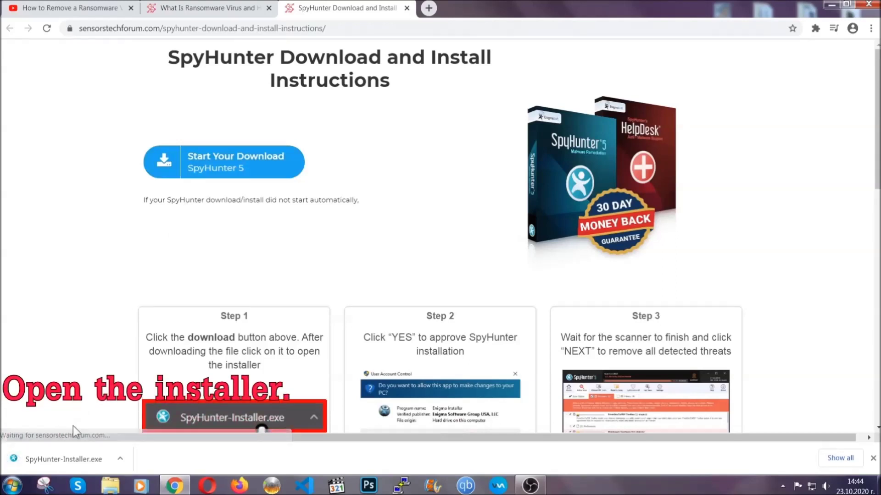
Run SpyHunter-Installer.exe and install SpyHunter 5 in English, accepting the EULA and Privacy Policy
click(63, 458)
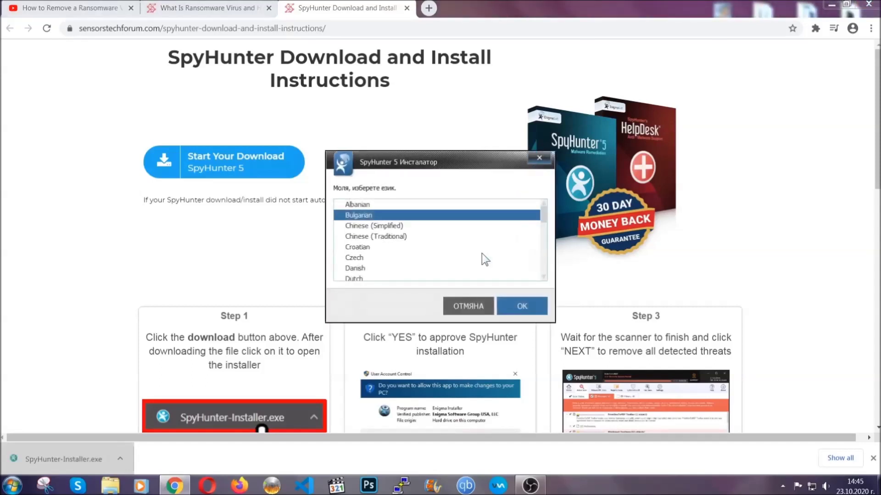
scroll(454, 253, down, 2)
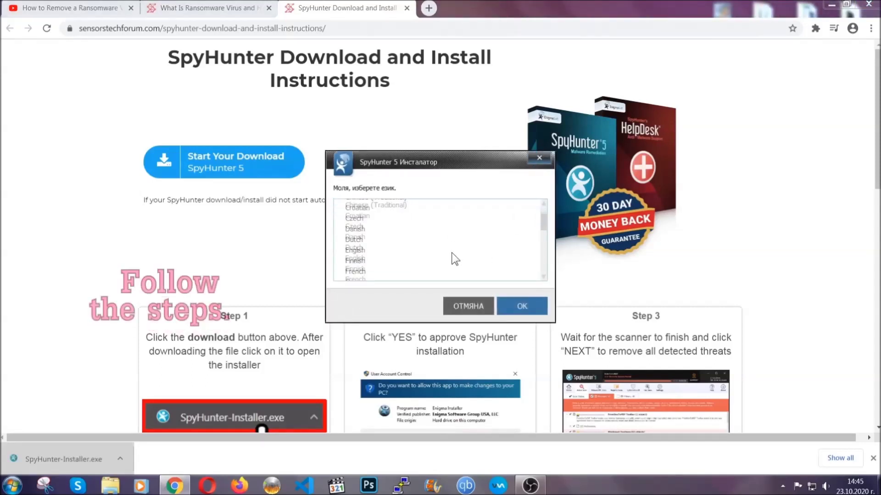
click(413, 250)
click(511, 306)
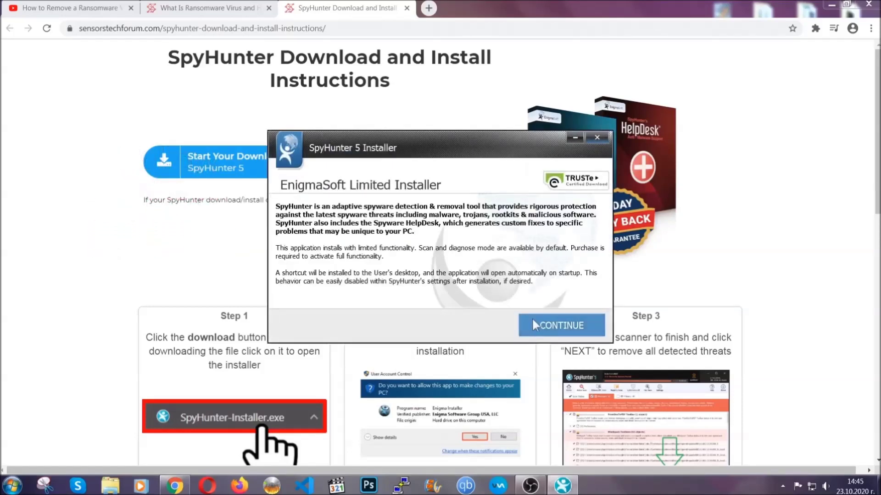
click(532, 318)
click(504, 297)
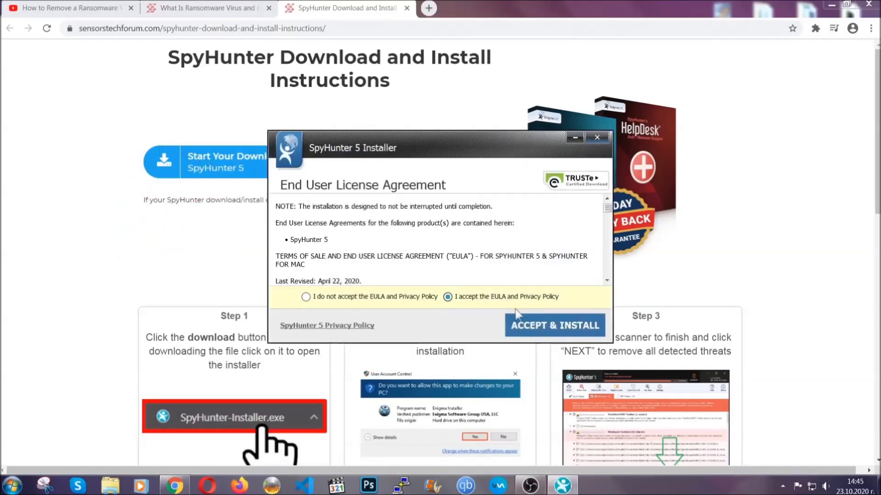
click(526, 321)
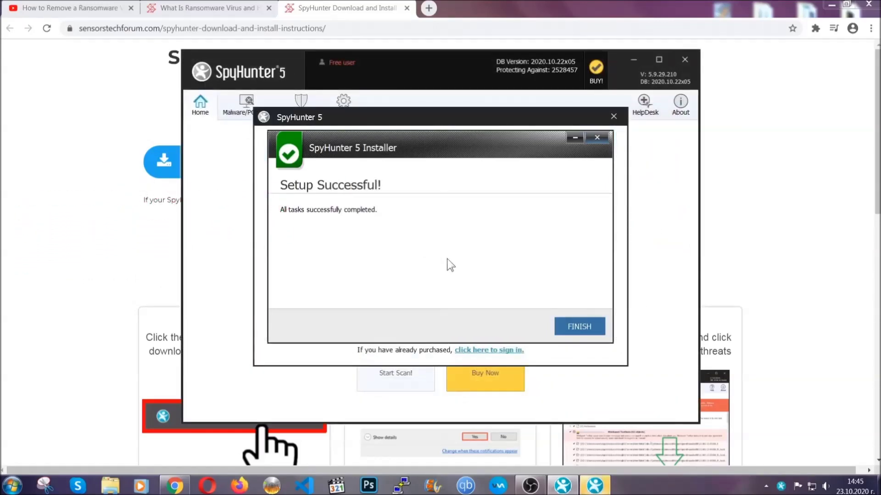
Finish setup, let the scan run, and mark the detected PUP.Keygen.BB threat for removal
click(565, 327)
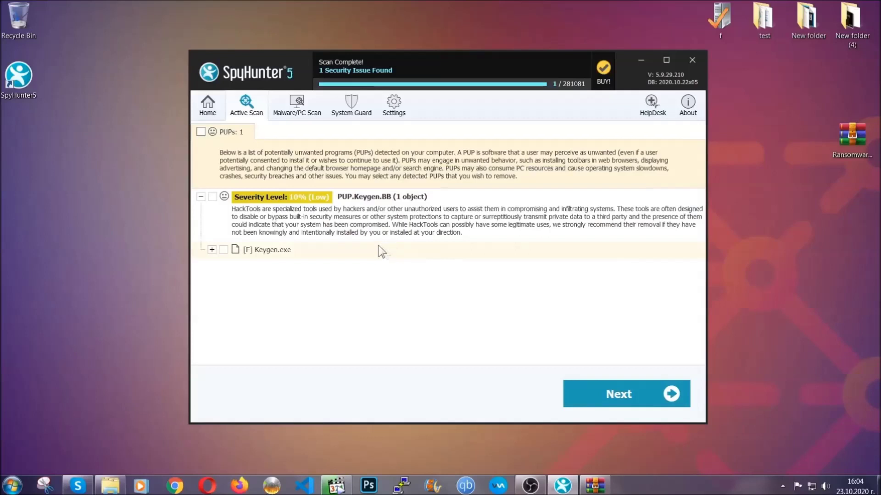
click(201, 132)
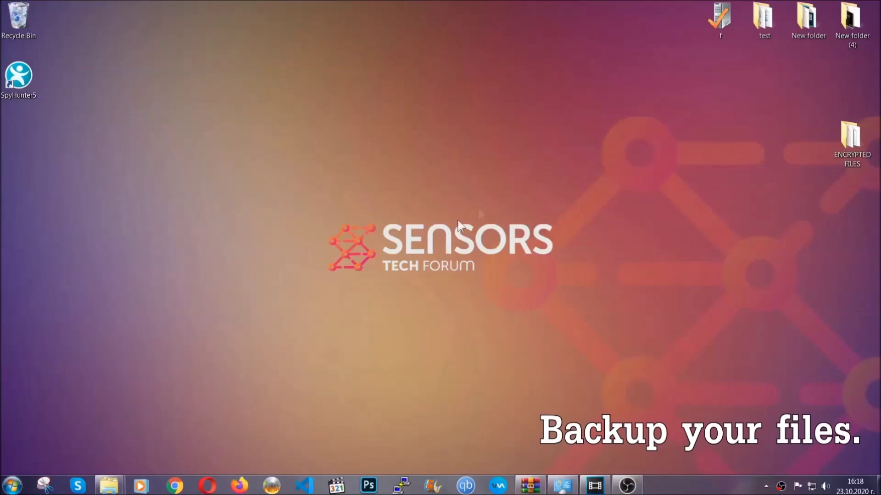
Copy all six .efji files from the ENCRYPTED FILES folder
double_click(846, 141)
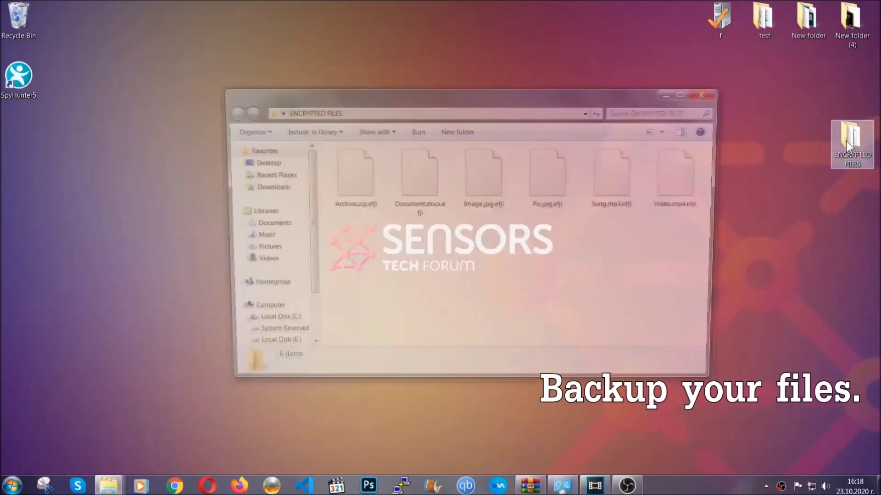
drag(329, 235, 689, 163)
right_click(689, 163)
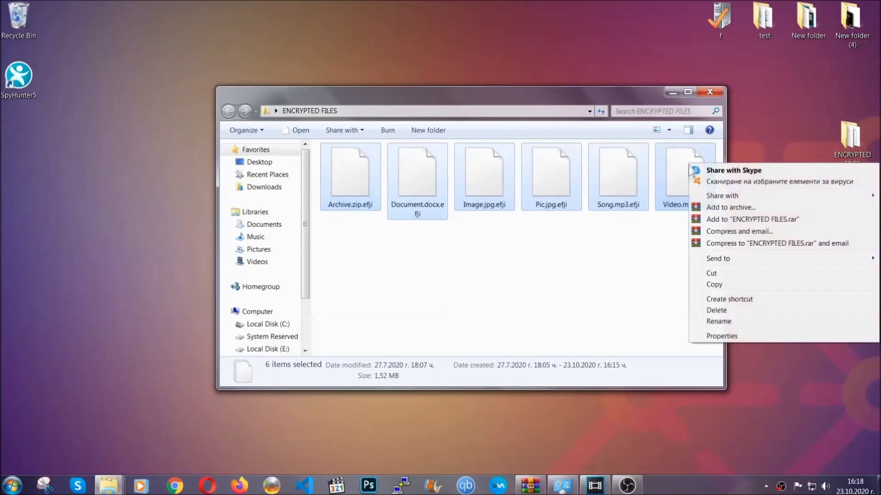
click(713, 285)
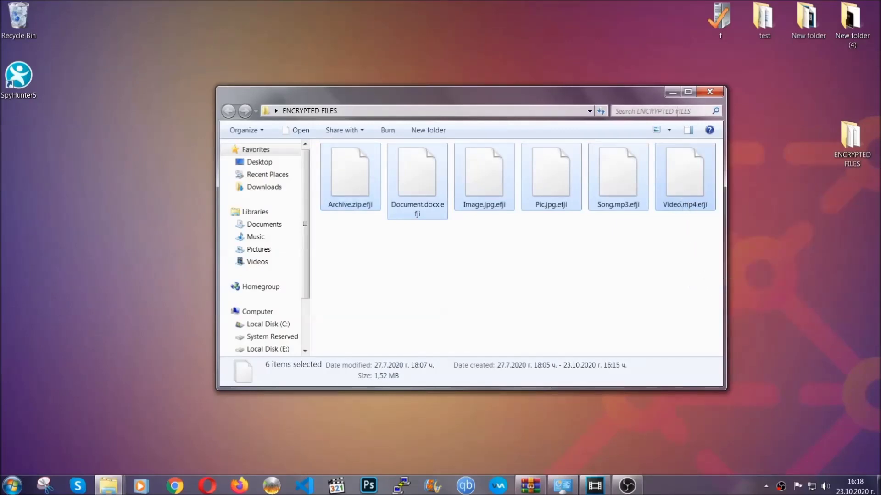
click(672, 92)
Paste the six files onto FLASH DRIVE (H:) and close its window
click(13, 485)
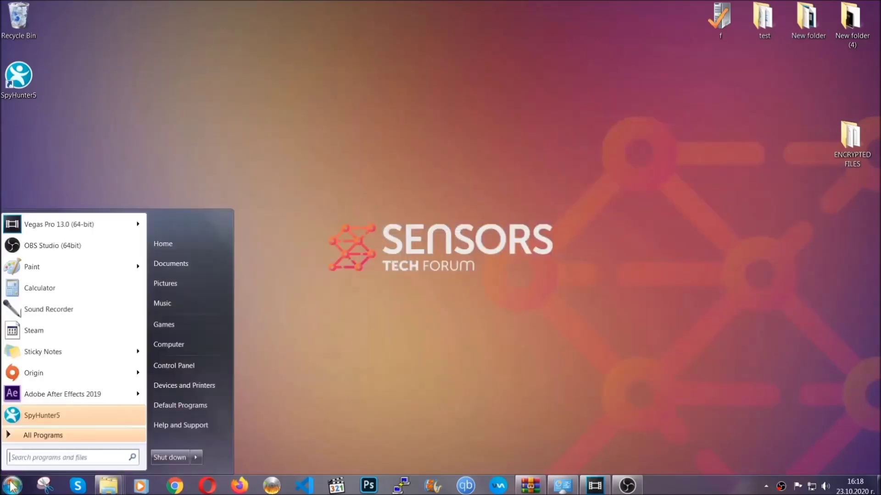
click(169, 344)
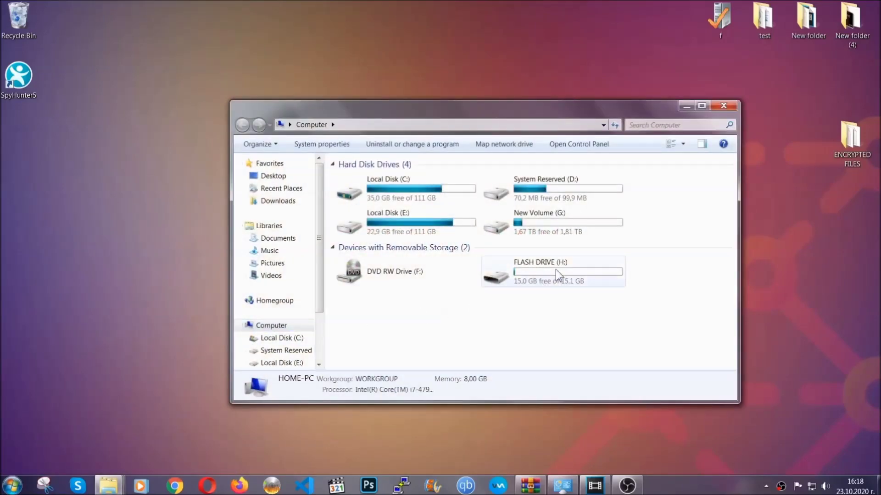
double_click(555, 270)
right_click(380, 205)
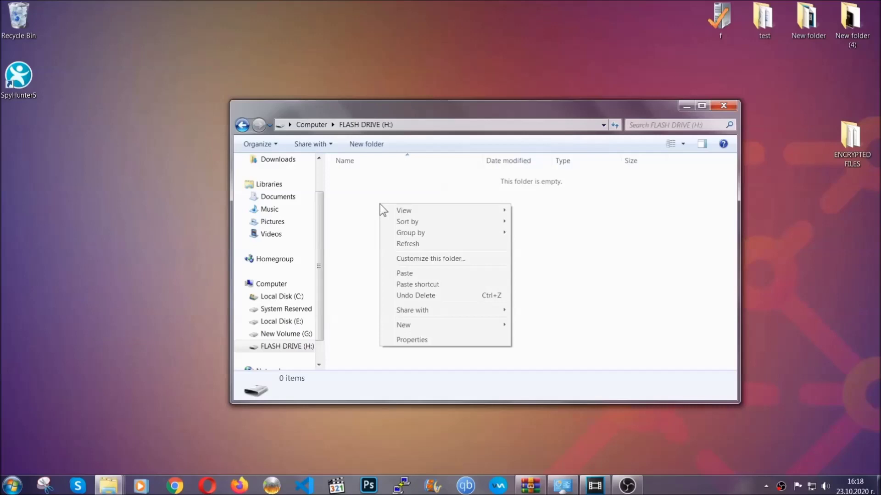
click(401, 274)
click(401, 274)
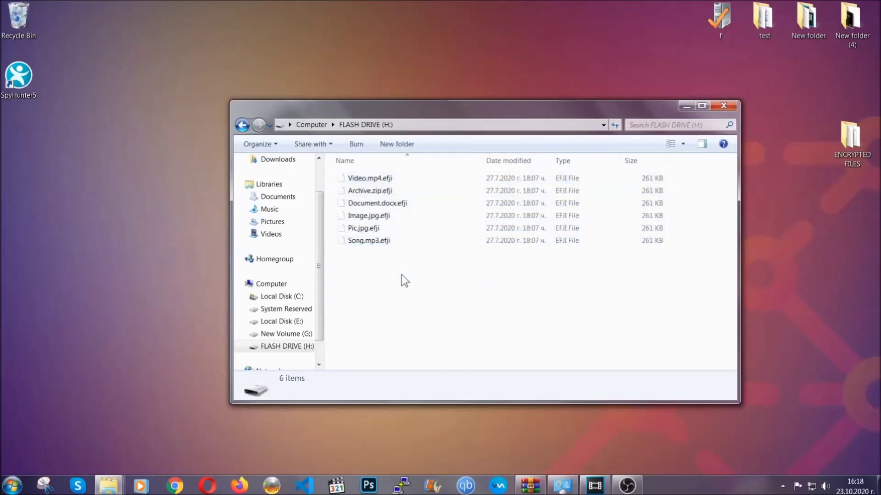
click(724, 105)
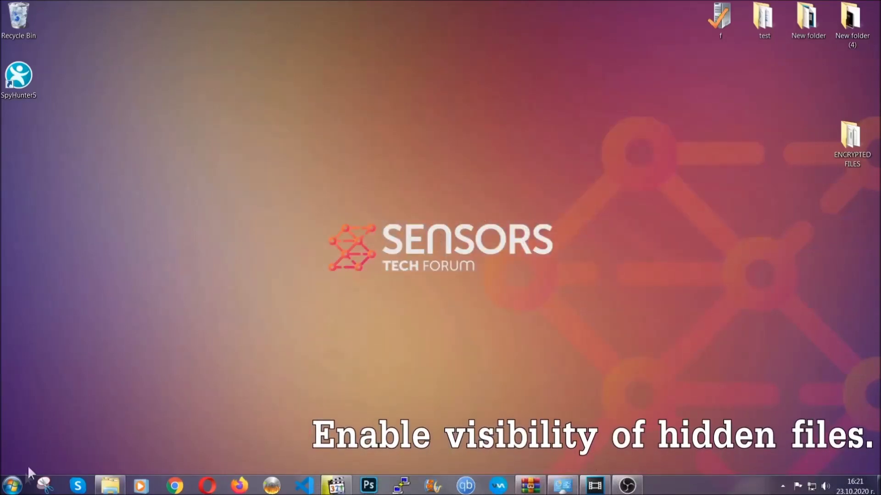
Find 'hidden files and folders' in Start search and enable 'Show hidden files, folders, and drives'
click(13, 484)
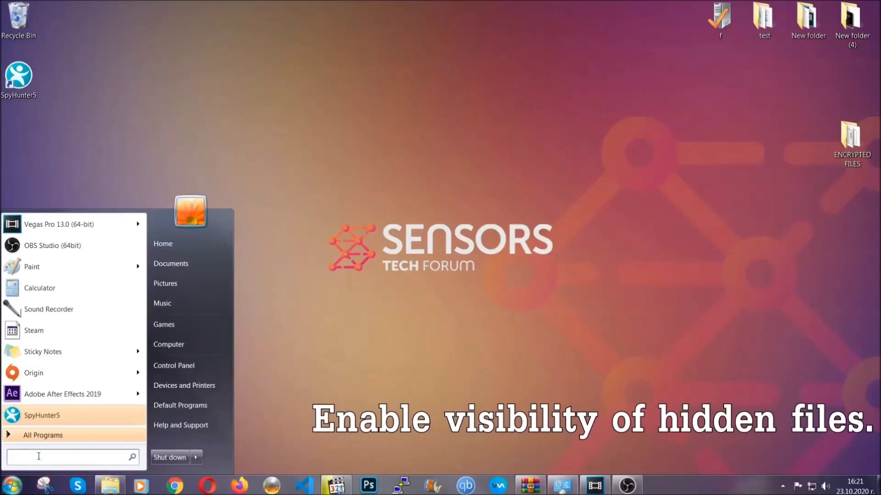
text(showh)
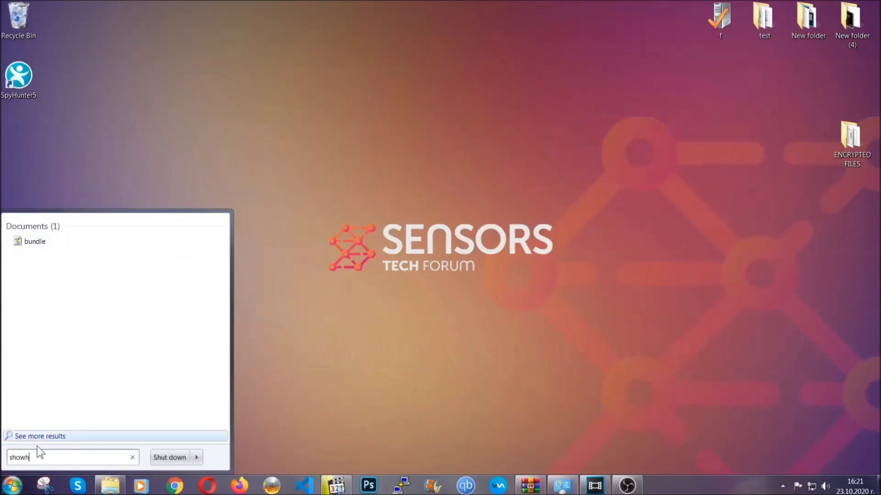
key(BackSpace)
text(h)
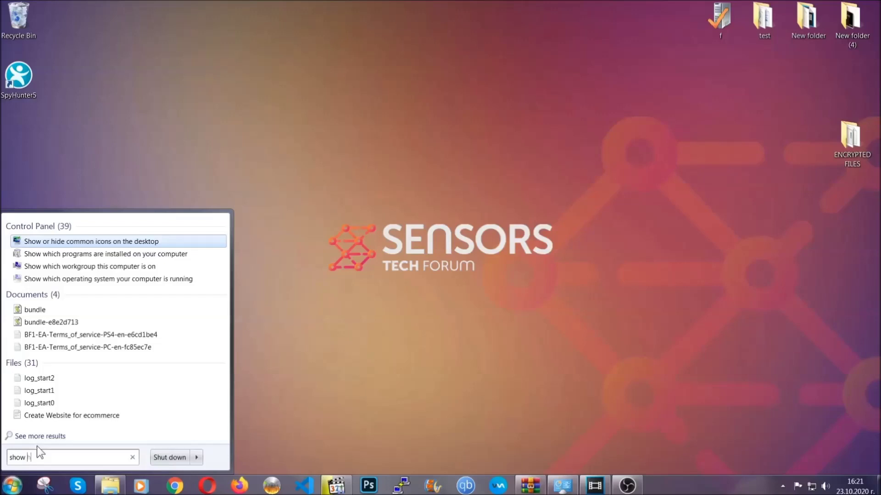
text(idden files and folders)
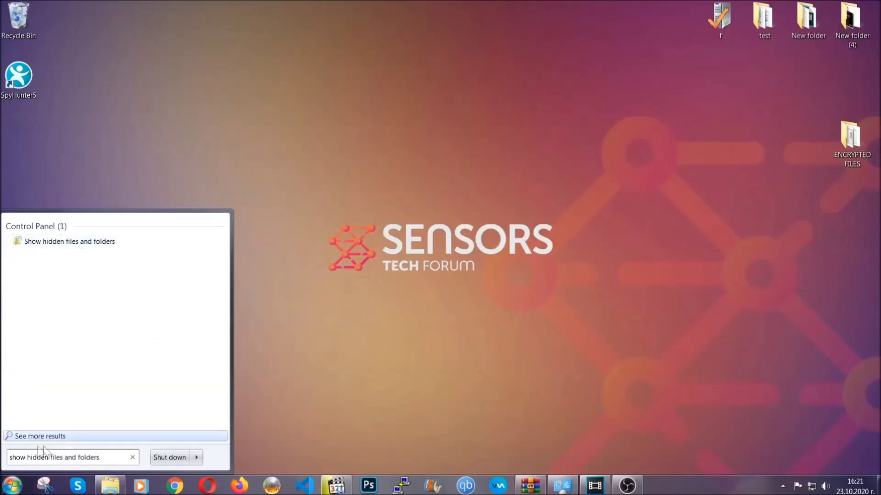
click(104, 245)
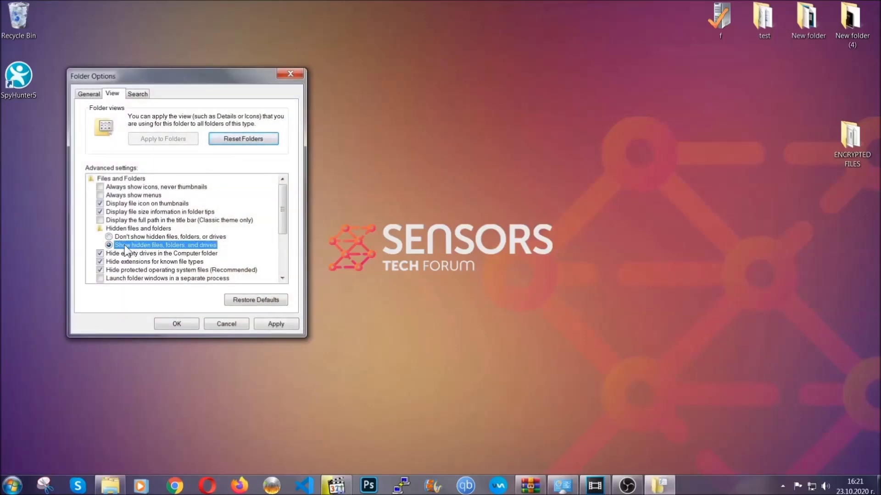
click(272, 326)
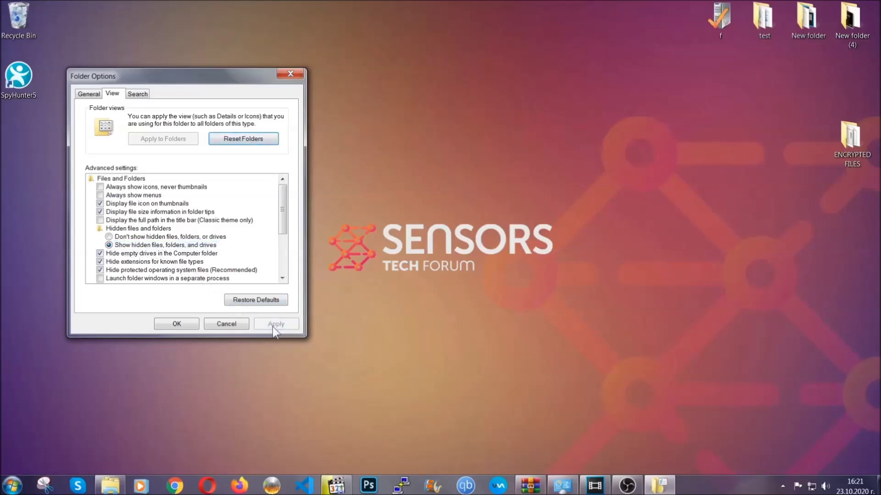
click(176, 323)
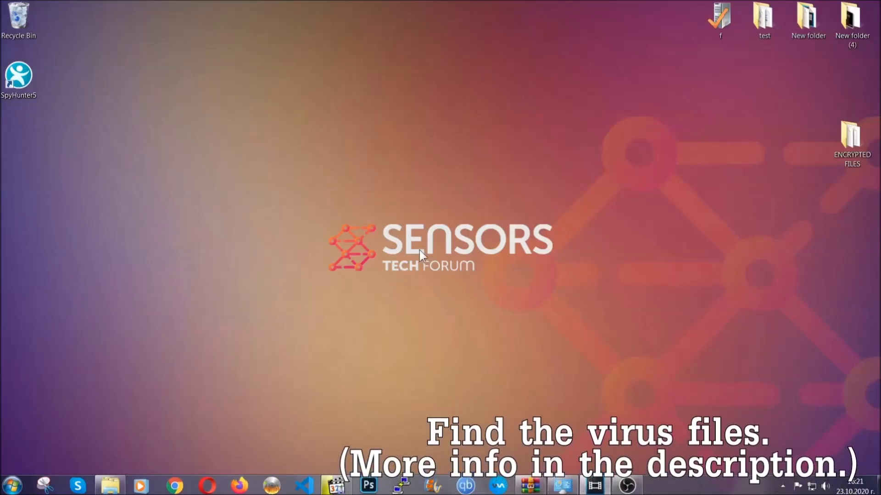
Search the whole Computer with 'fileextension:exe Example Virus' to find the virus executable
click(12, 485)
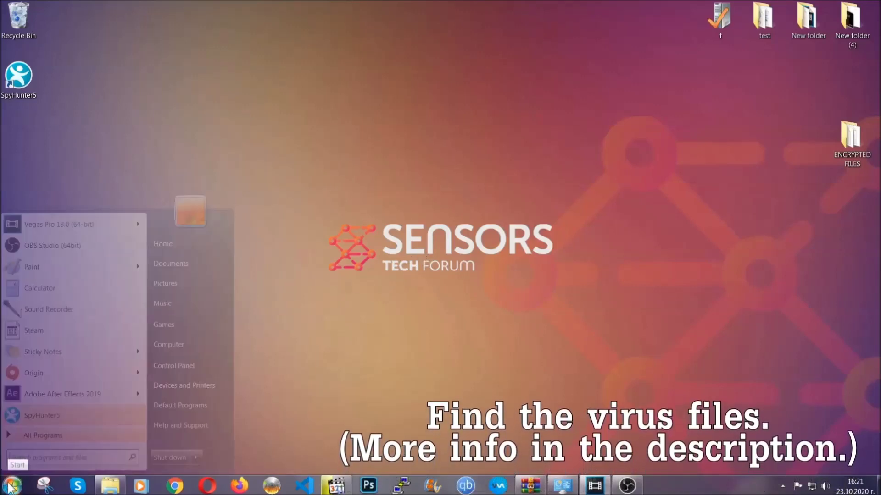
click(182, 345)
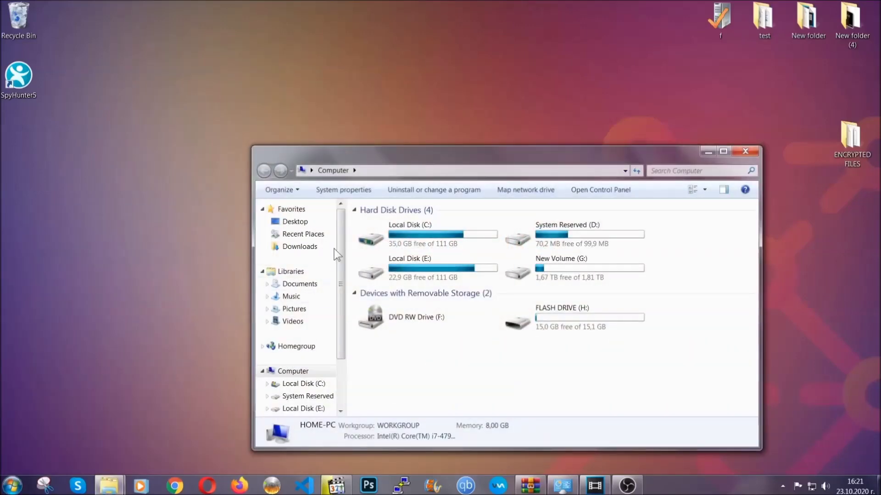
drag(474, 161, 421, 117)
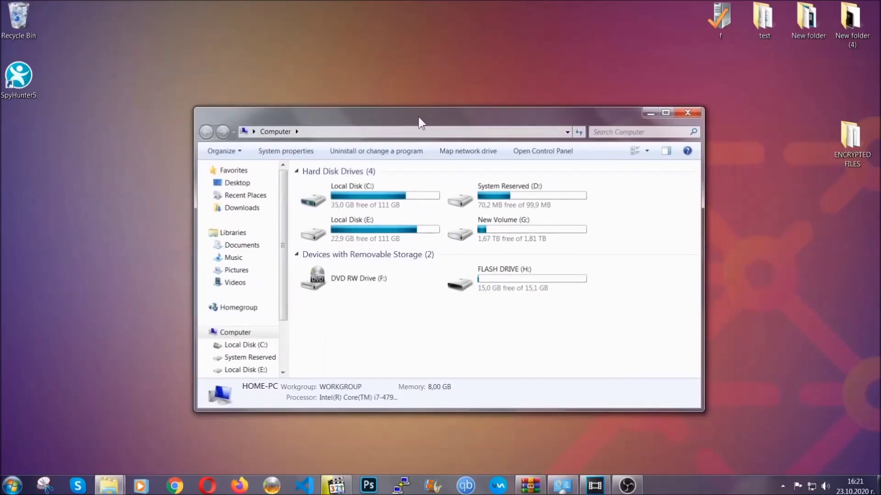
click(601, 132)
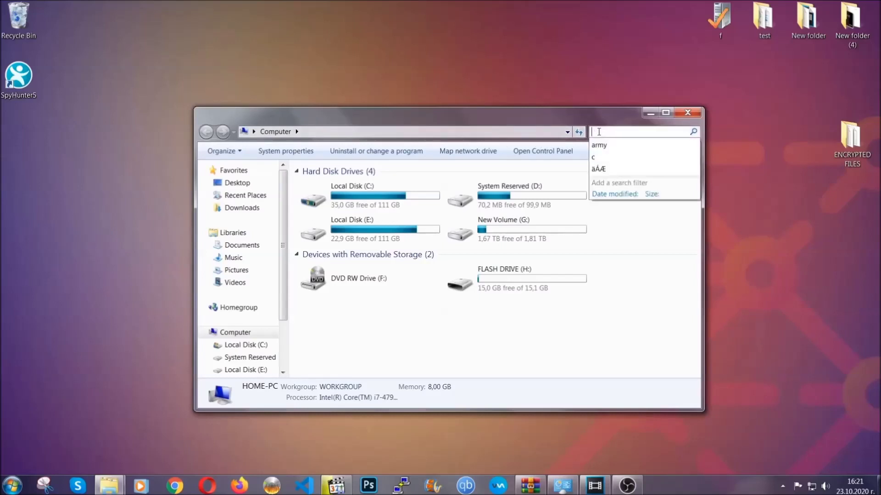
text(fileex)
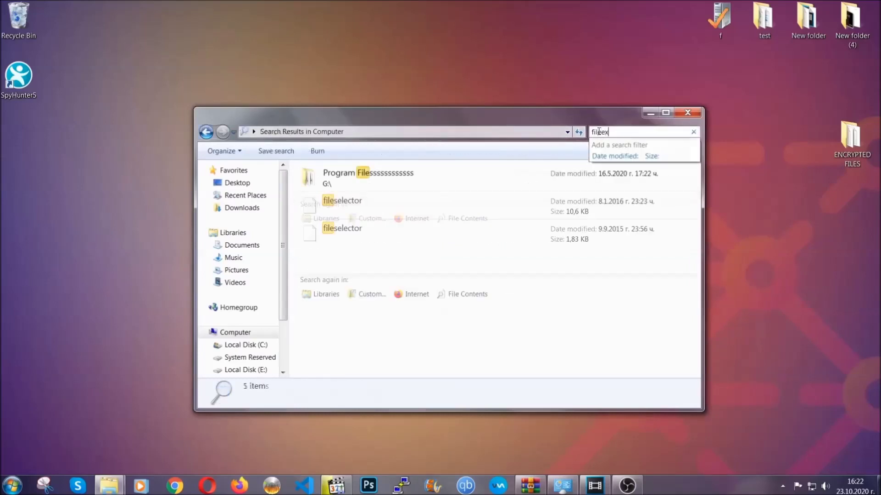
text(tension)
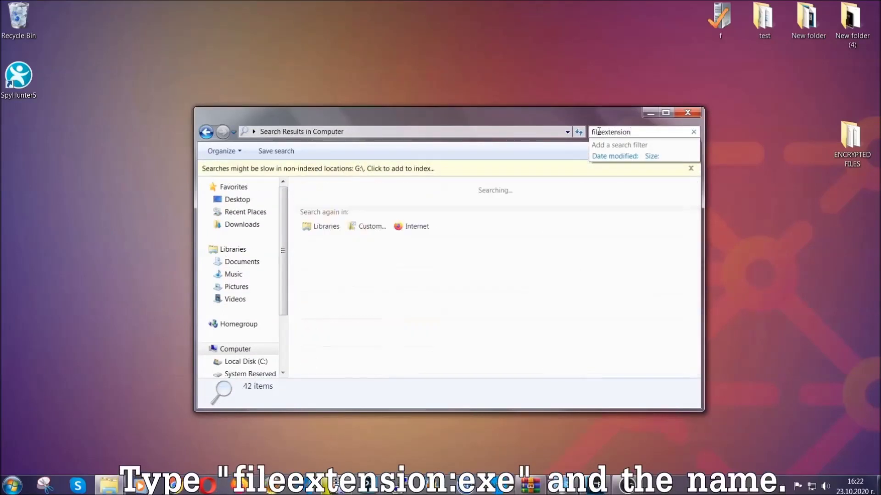
text(:exe Example Virs)
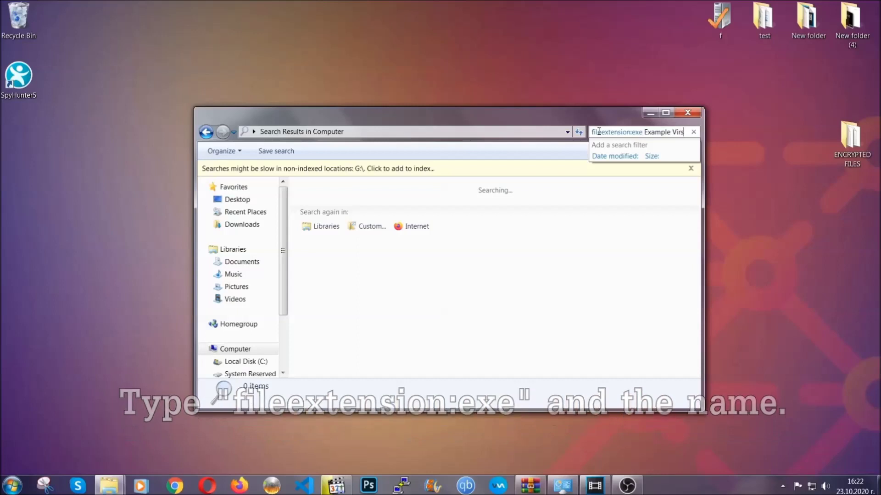
key(BackSpace)
text(us Name)
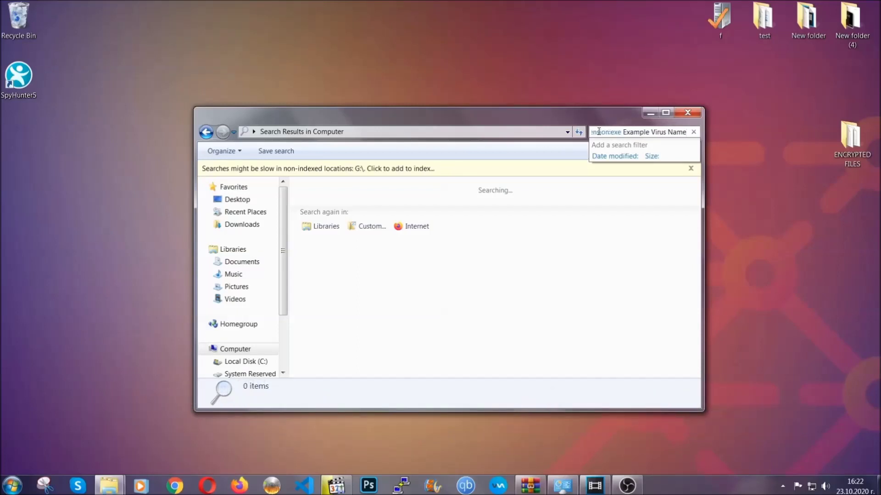
key(Return)
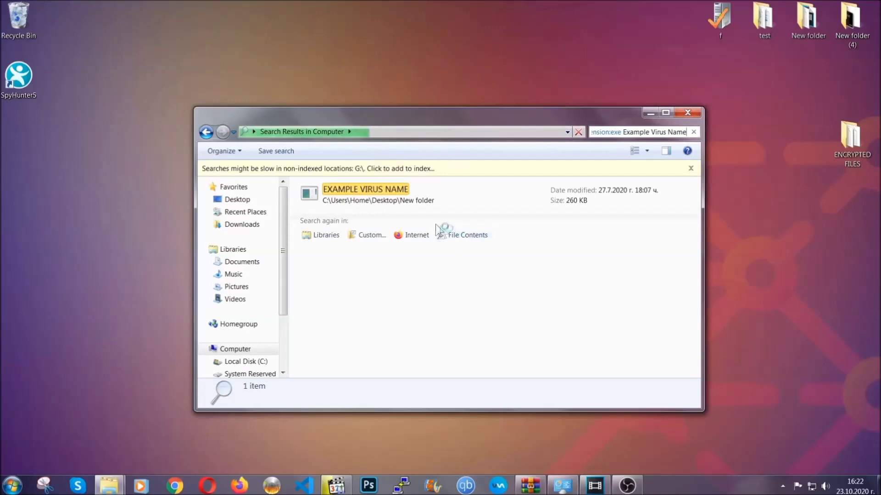
Choose Delete on the EXAMPLE VIRUS NAME search result
click(385, 189)
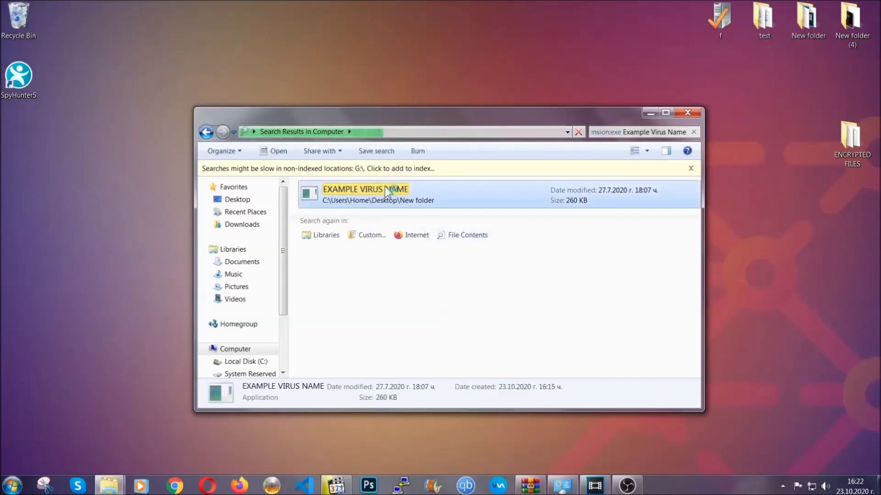
right_click(386, 190)
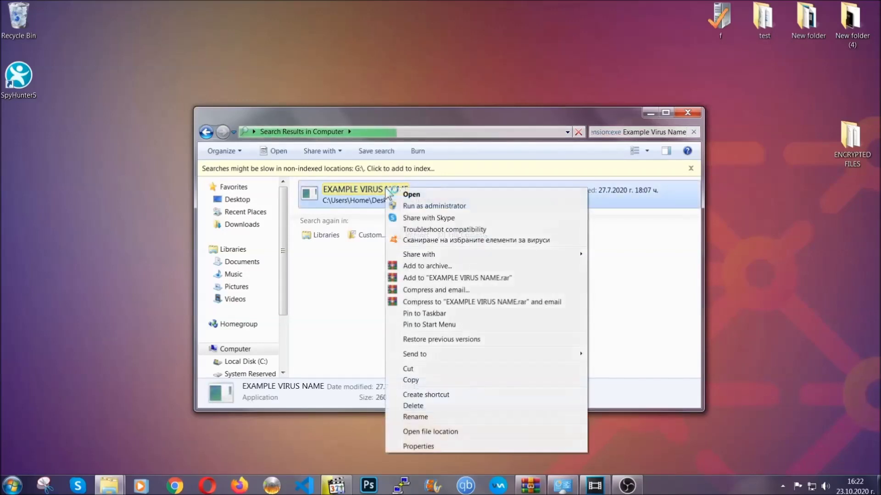
click(425, 406)
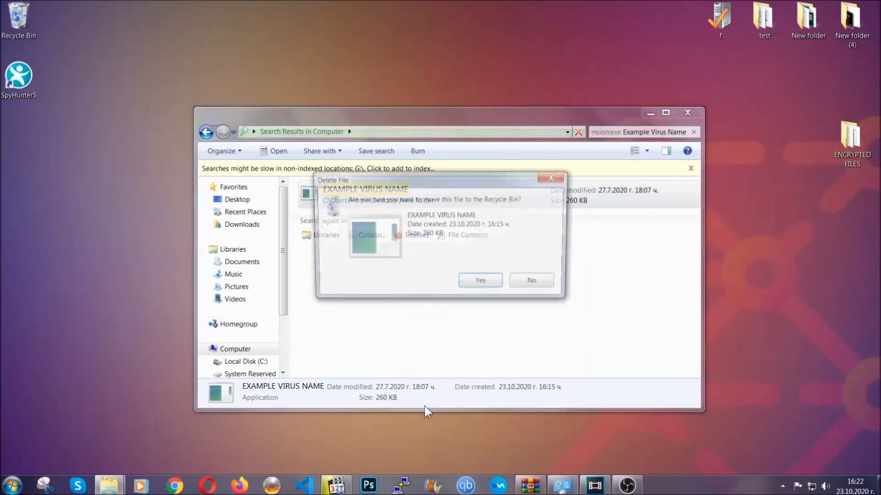
Confirm moving EXAMPLE VIRUS NAME to the Recycle Bin and close the search window
click(482, 284)
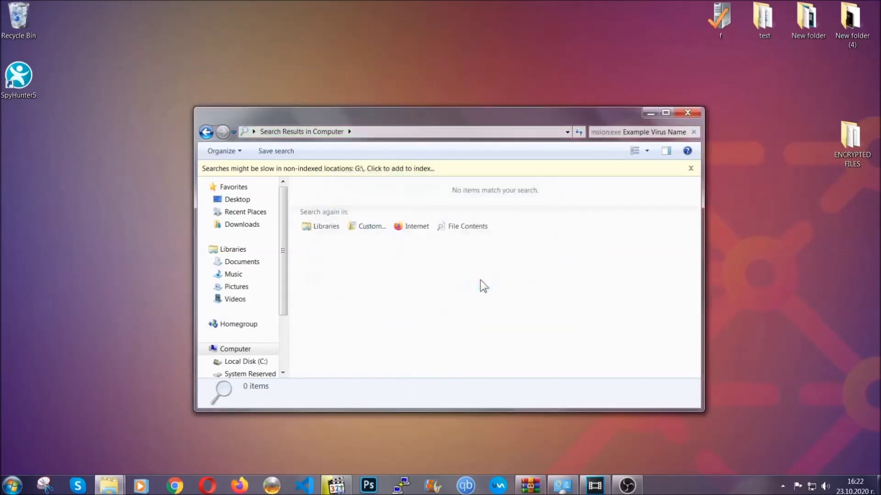
click(688, 112)
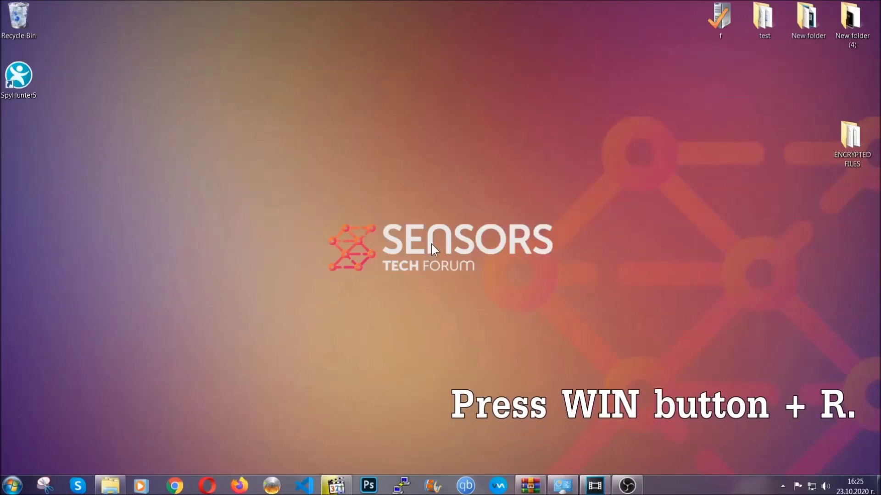
Launch the Registry Editor by running REGEDIT from the Win+R dialog
key(super+r)
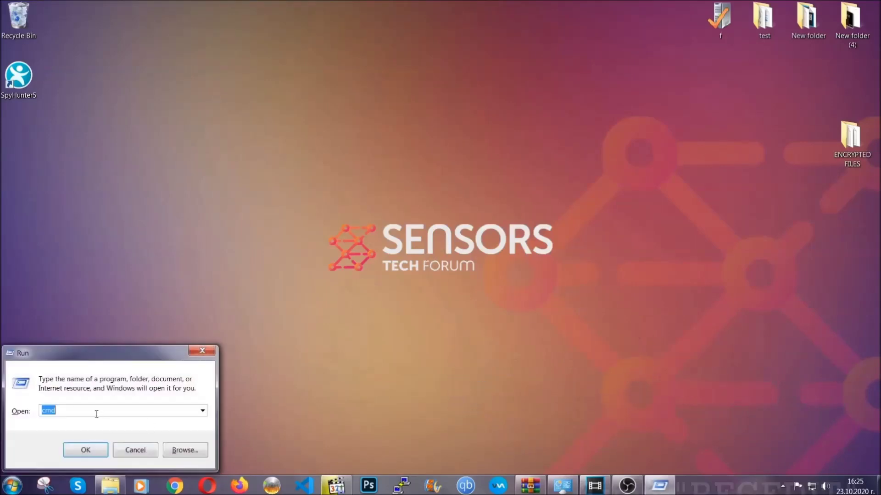
text(REGEDIT)
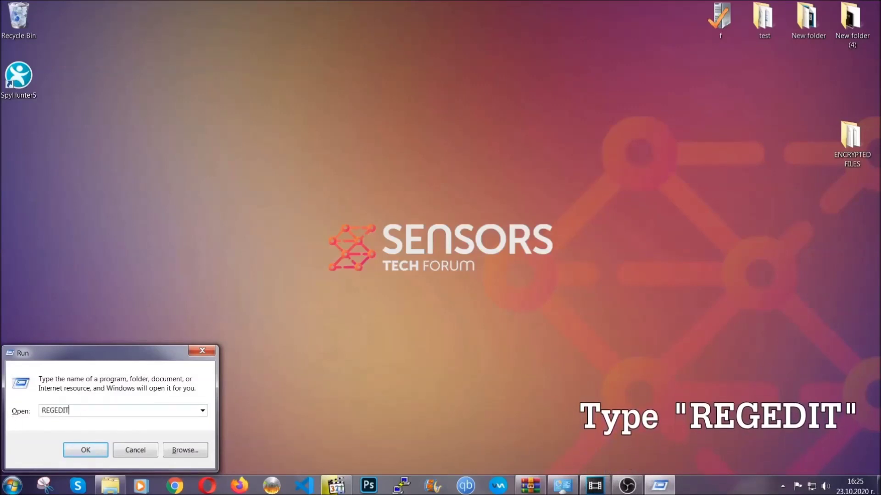
click(76, 449)
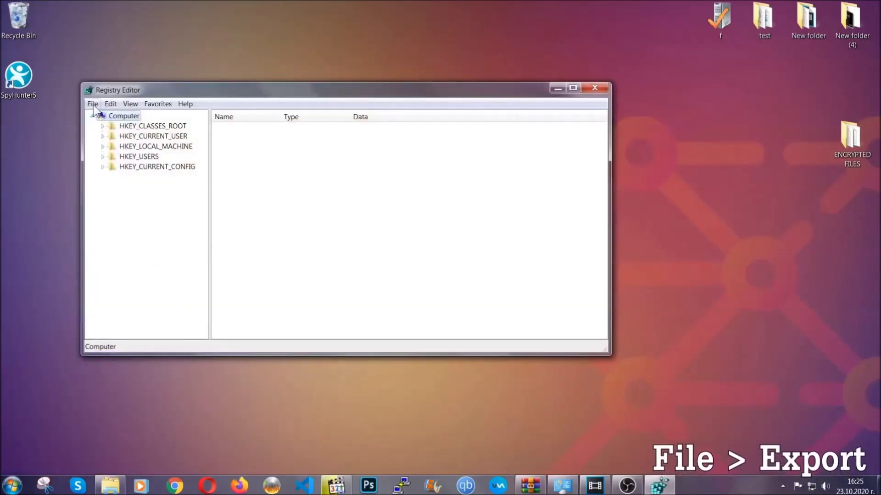
Export the whole registry to the Desktop as BACKUP.reg
click(93, 105)
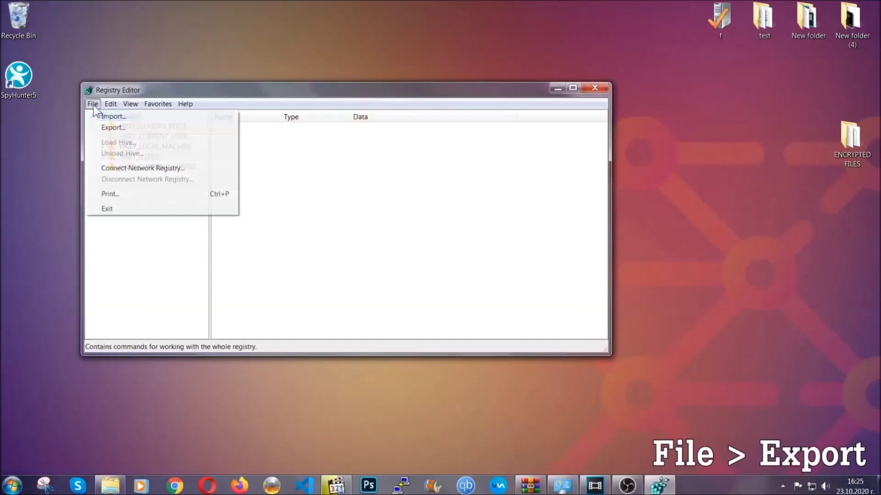
click(115, 127)
click(115, 193)
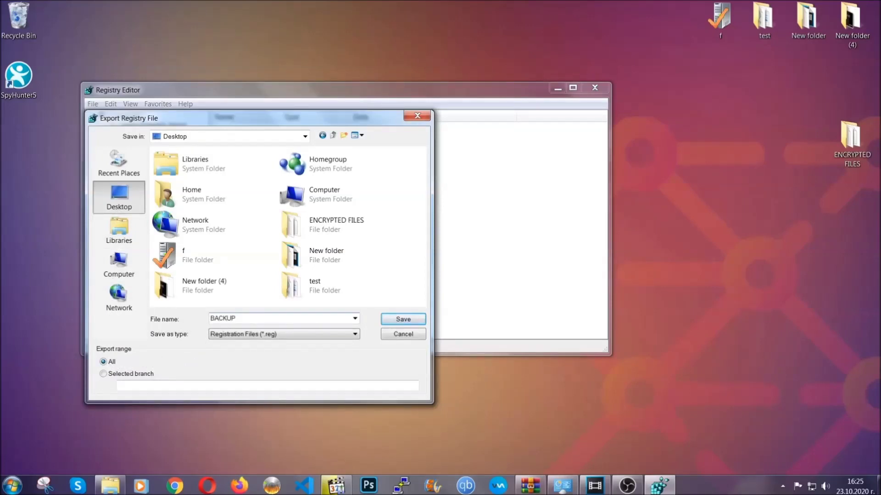
click(397, 320)
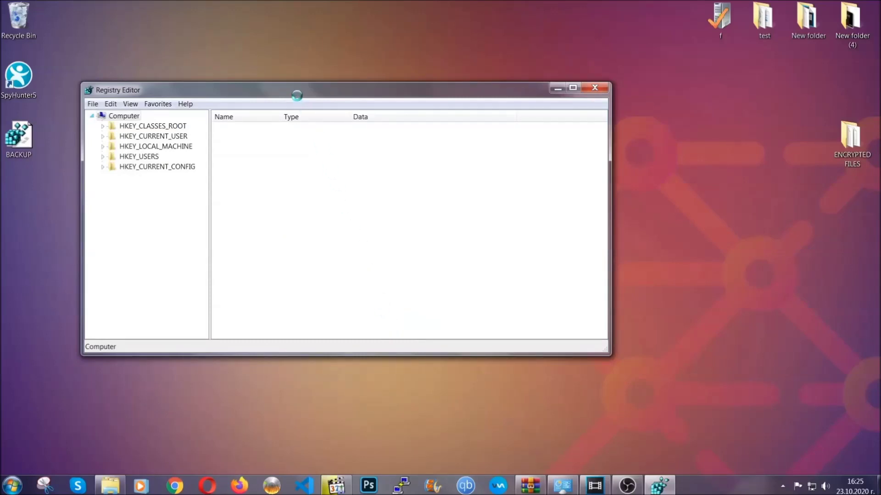
Move the Registry Editor window right and down, then open and dismiss its File menu
drag(296, 96, 384, 124)
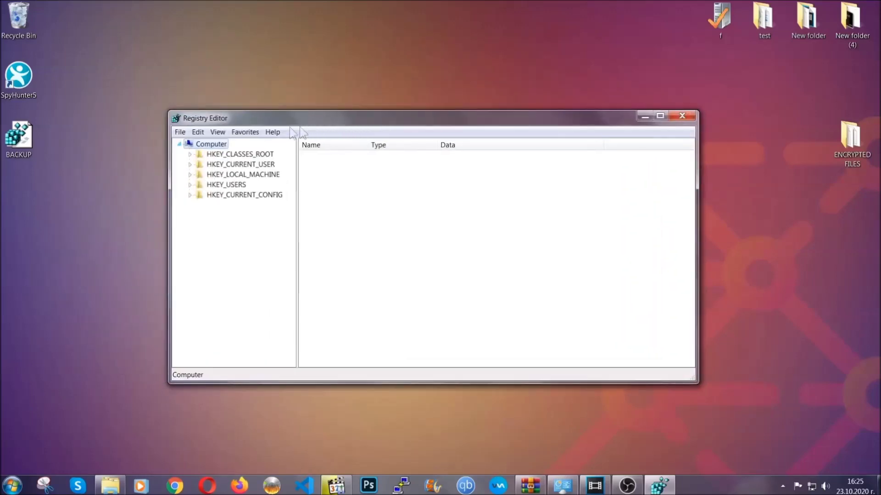
click(179, 132)
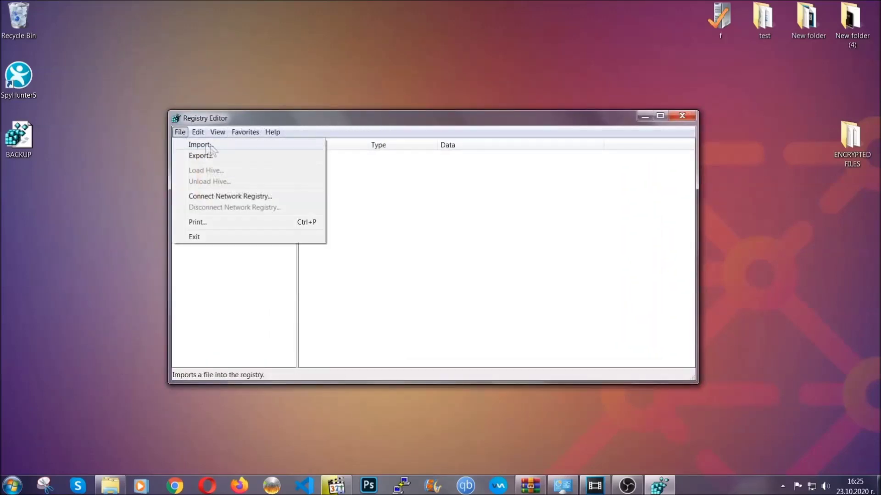
click(180, 132)
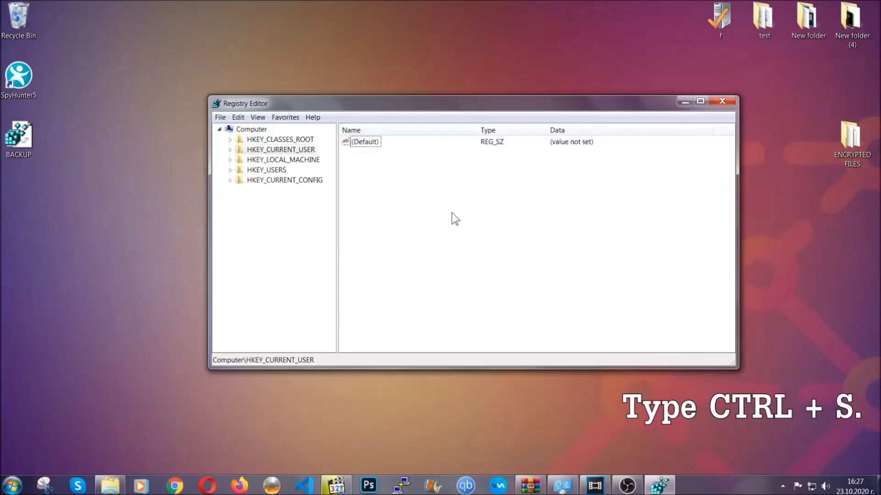
Search key names only for 'RunOnce', then select the neighbouring Run key to list its values
key(ctrl+f)
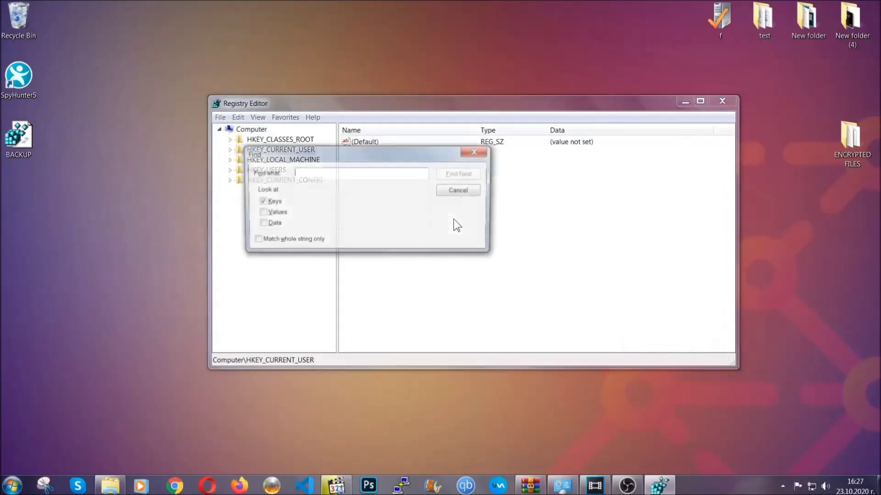
click(260, 212)
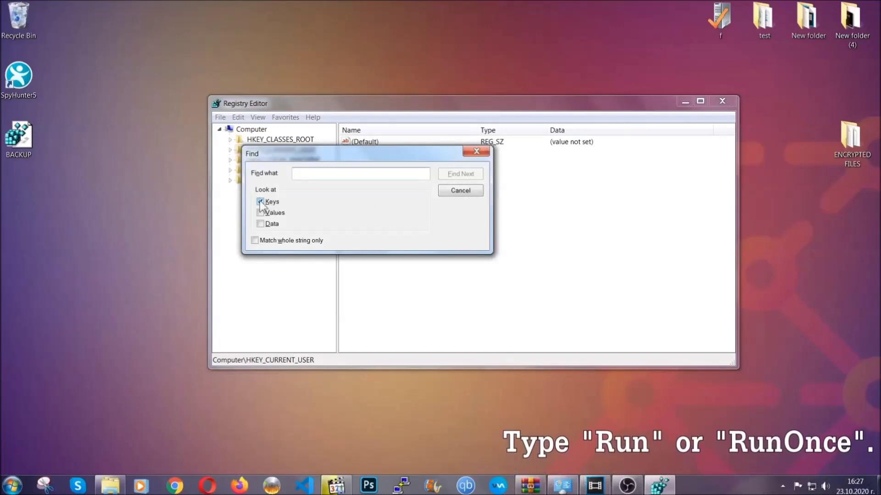
click(304, 173)
text(R)
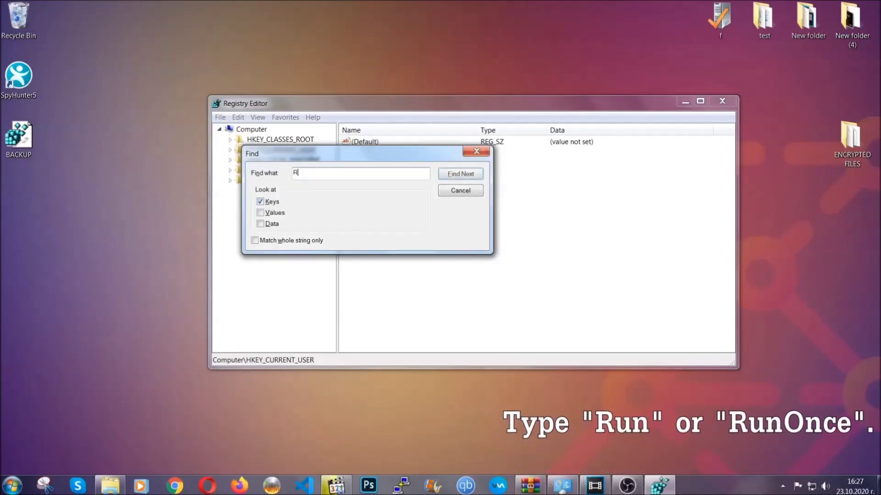
text(unOnce)
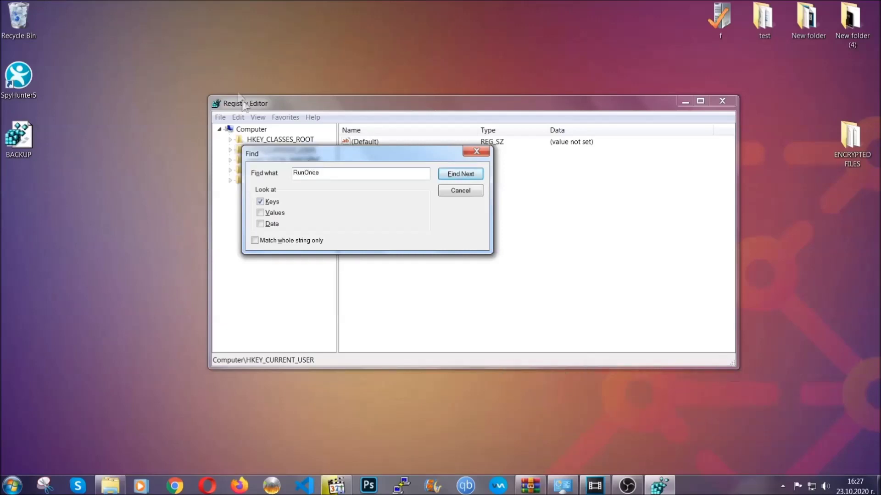
click(470, 177)
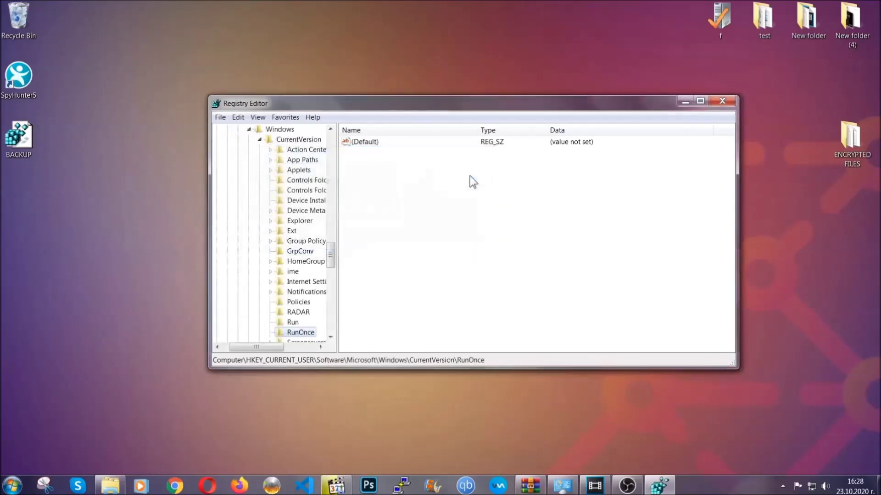
scroll(334, 254, down, 3)
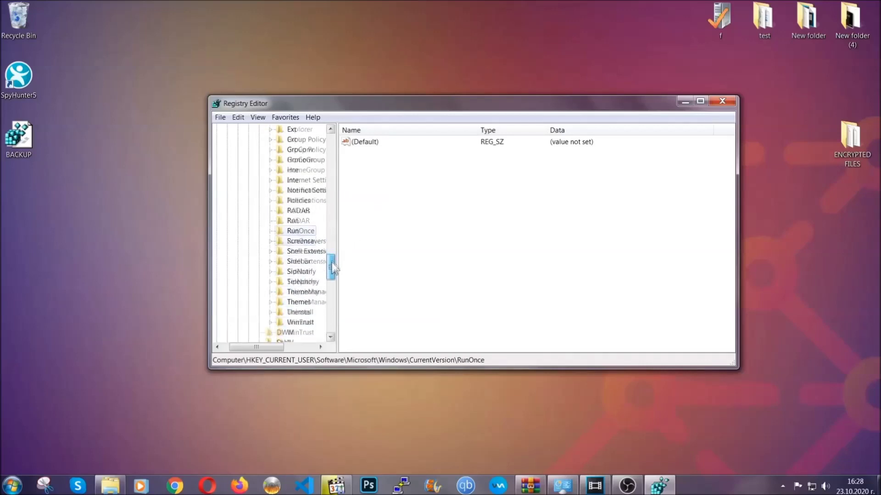
click(292, 222)
Delete the THE VIRUS value from the Run key, confirm it, and close Registry Editor
click(361, 176)
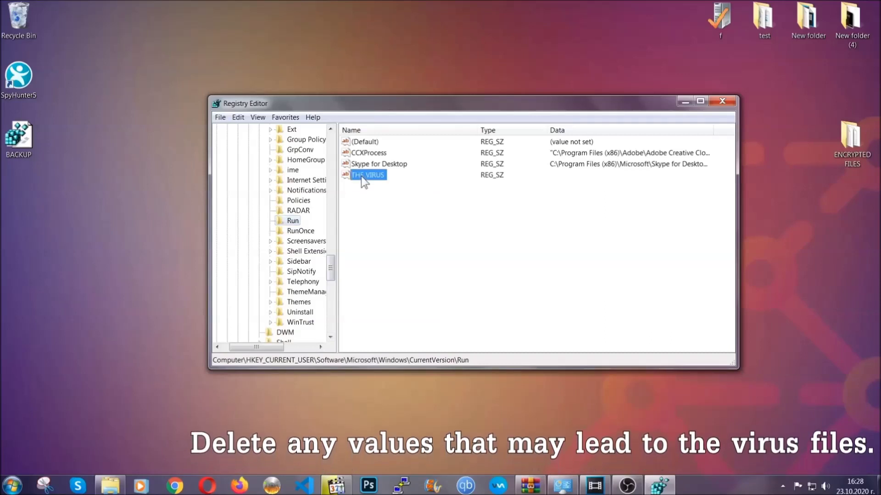
right_click(362, 176)
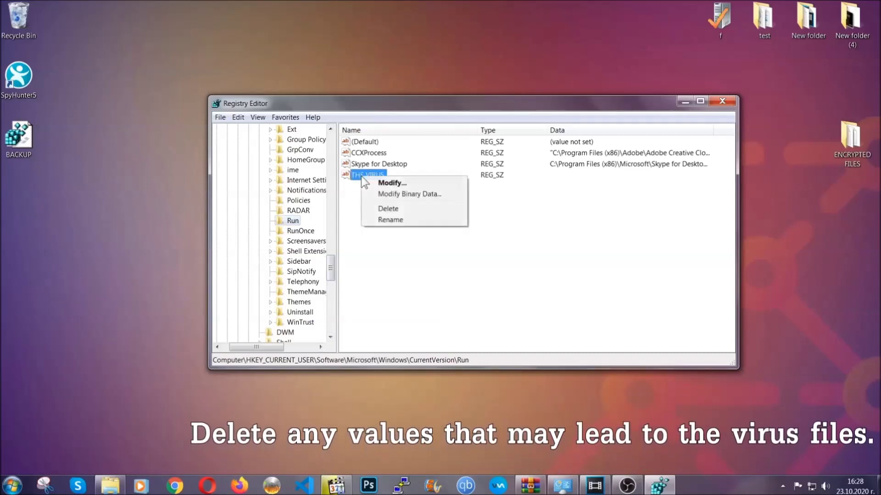
click(380, 210)
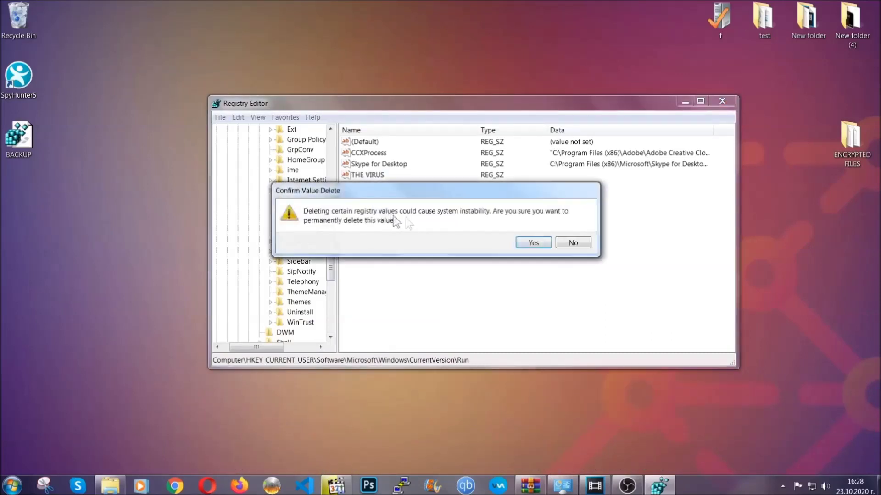
click(533, 243)
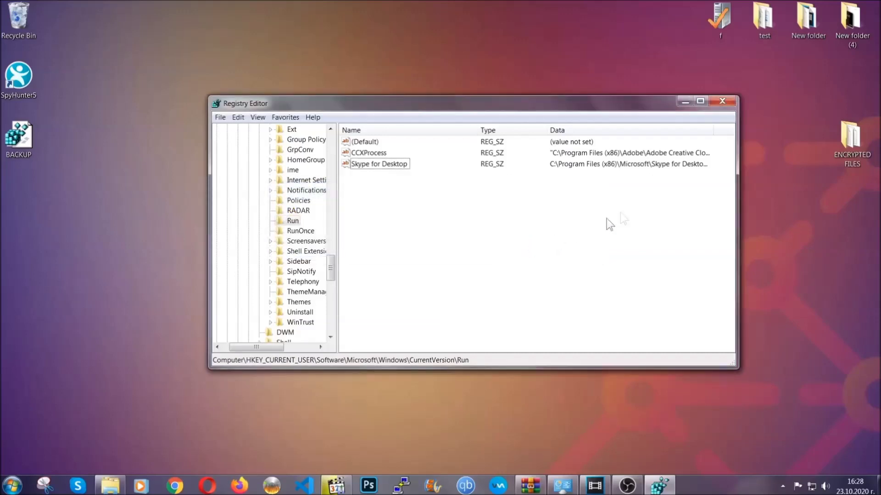
click(721, 101)
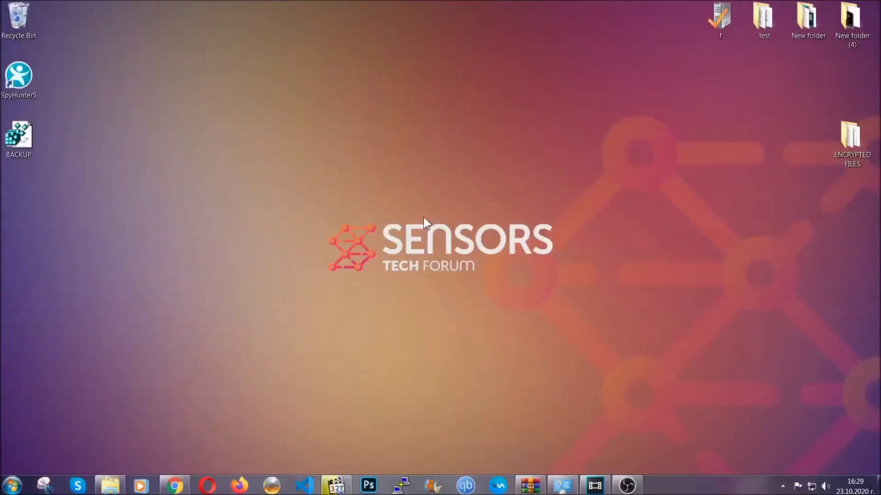
Return to the Sensors Tech Forum ransomware file-recovery article in Chrome and scroll to its restore methods
click(175, 487)
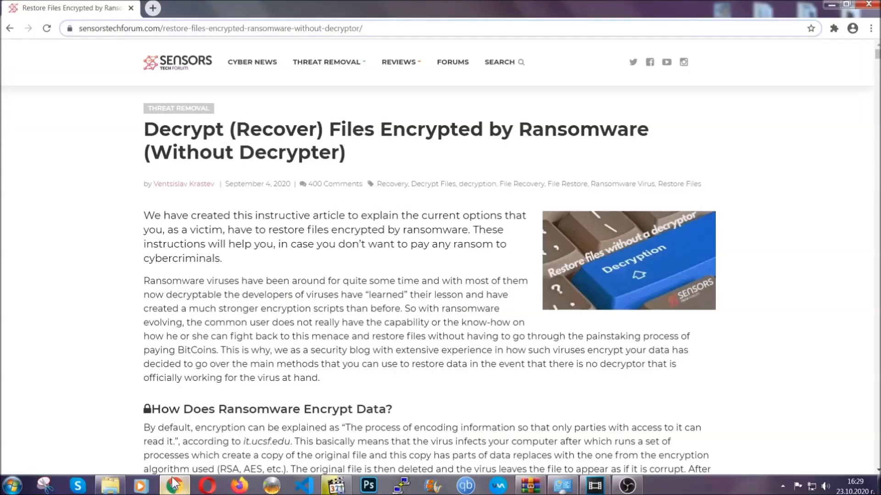
drag(81, 29, 397, 32)
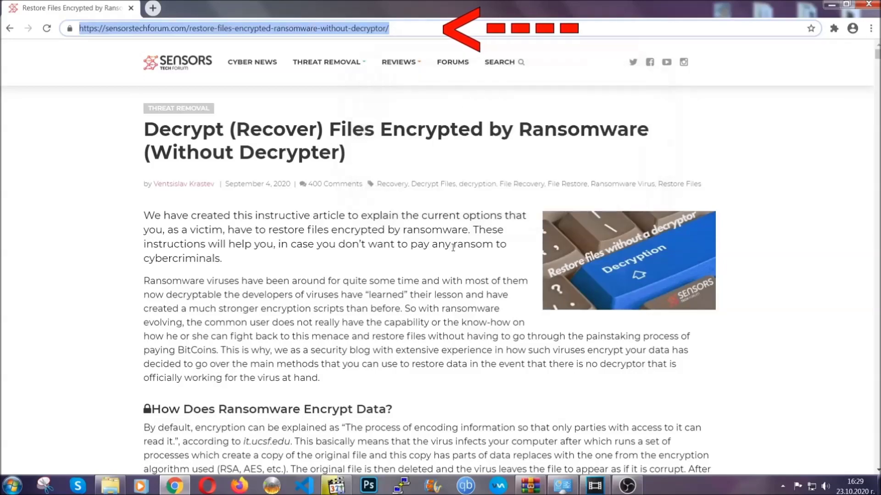
scroll(449, 228, down, 5)
scroll(452, 250, down, 7)
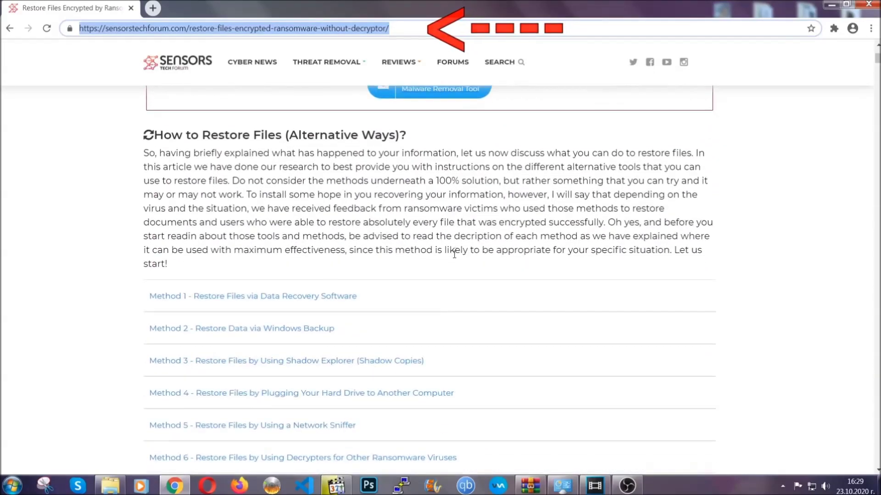
scroll(454, 251, down, 3)
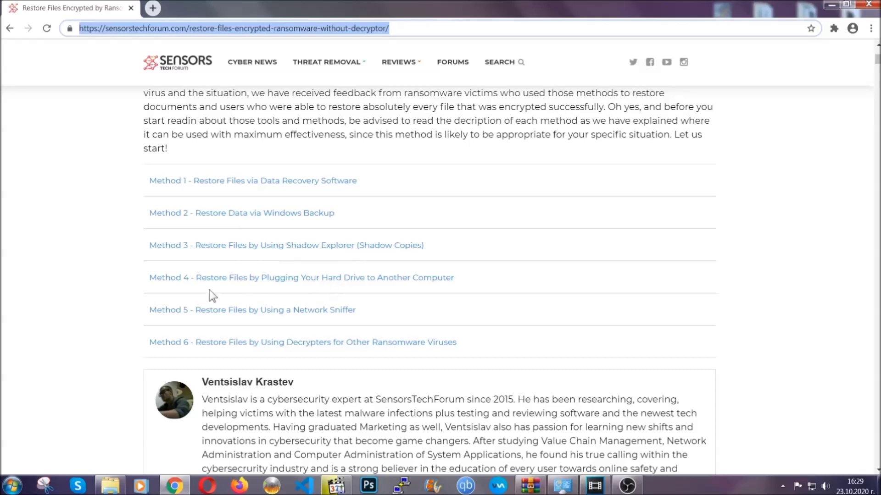
Expand 'Method 2 - Restore Data via Windows Backup' in the article
click(274, 212)
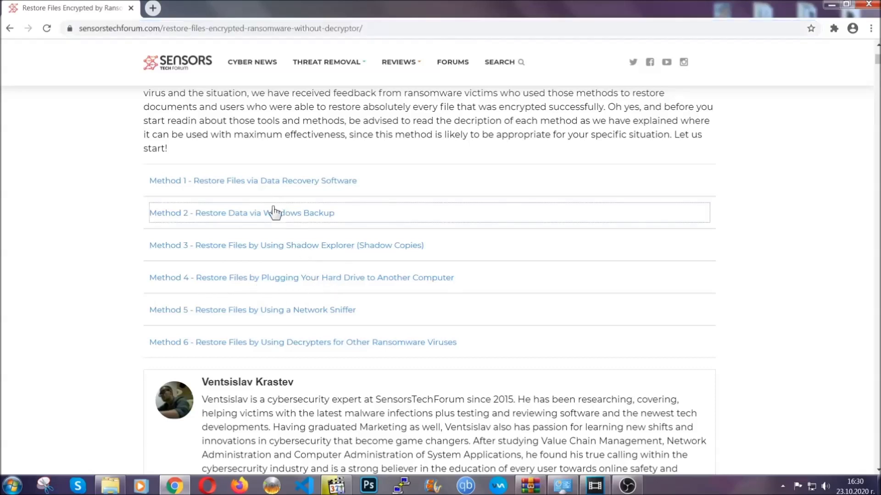
drag(254, 276, 312, 346)
click(312, 344)
scroll(315, 342, down, 4)
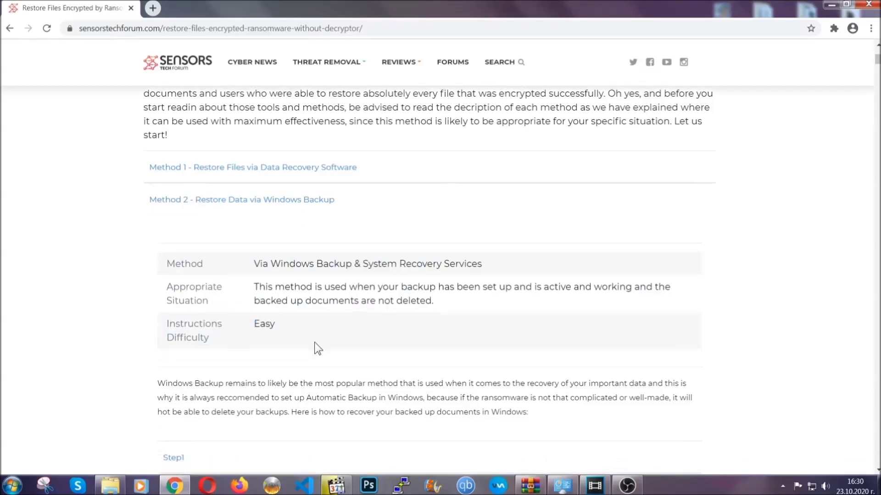
scroll(315, 342, down, 1)
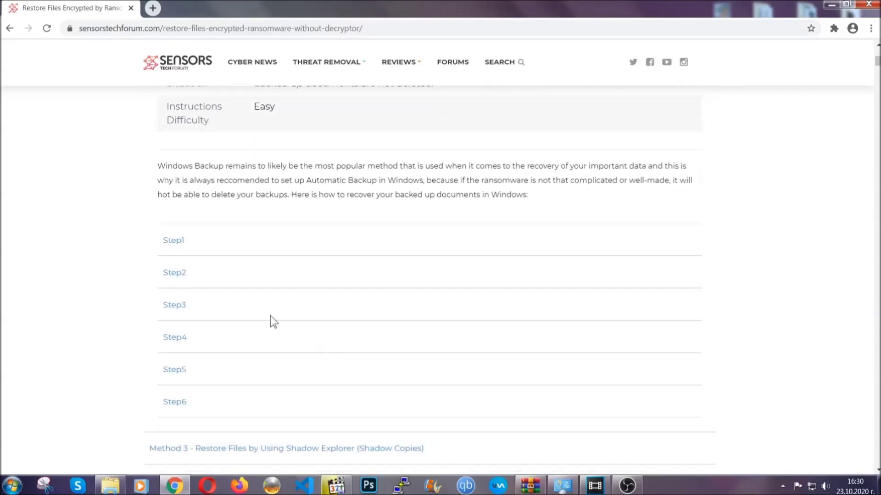
Expand the Step1, Step2 and Step3 instructions of the Windows Backup method
click(183, 243)
scroll(412, 284, down, 5)
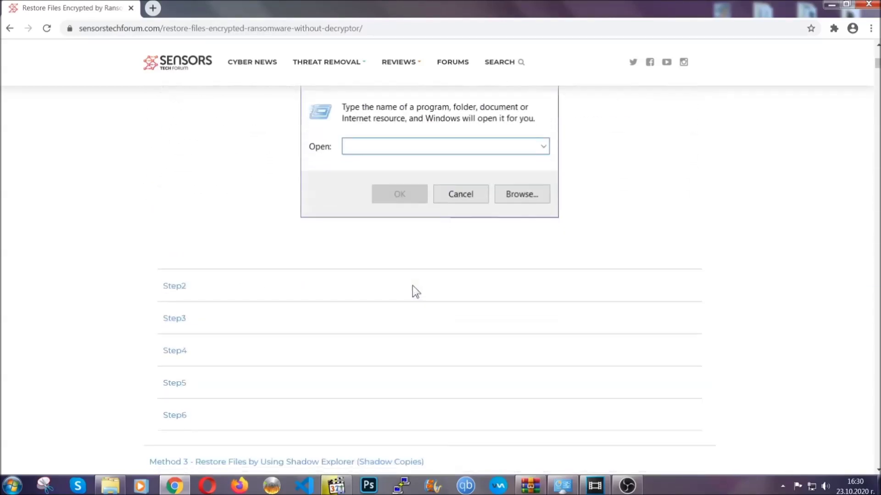
click(209, 287)
scroll(395, 294, down, 5)
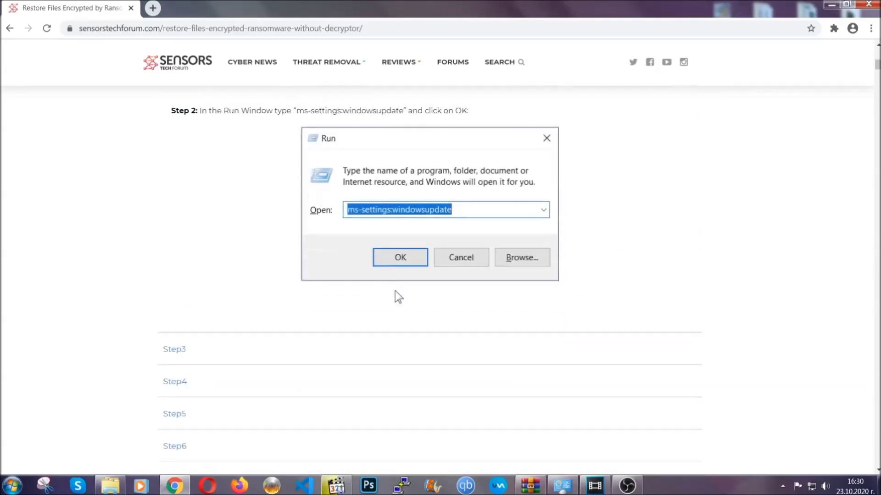
click(257, 334)
Scroll through the expanded steps, then minimize Chrome to the desktop
scroll(338, 310, down, 3)
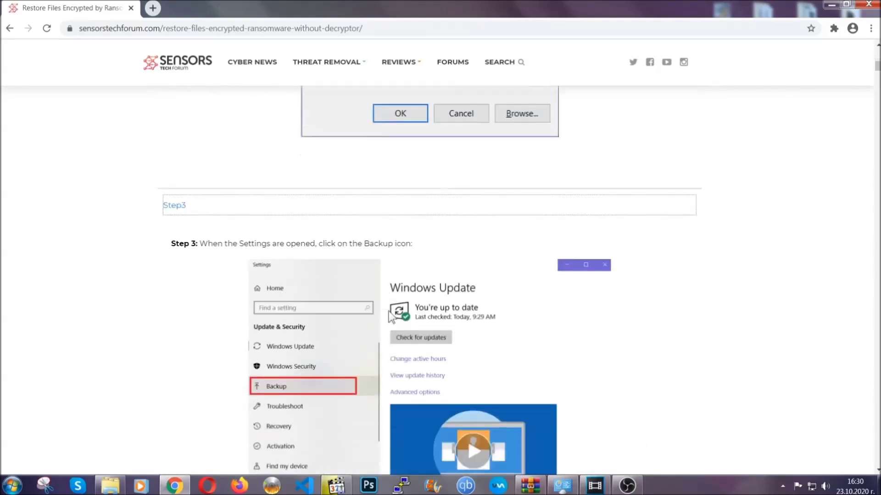
scroll(389, 314, down, 1)
scroll(388, 312, down, 3)
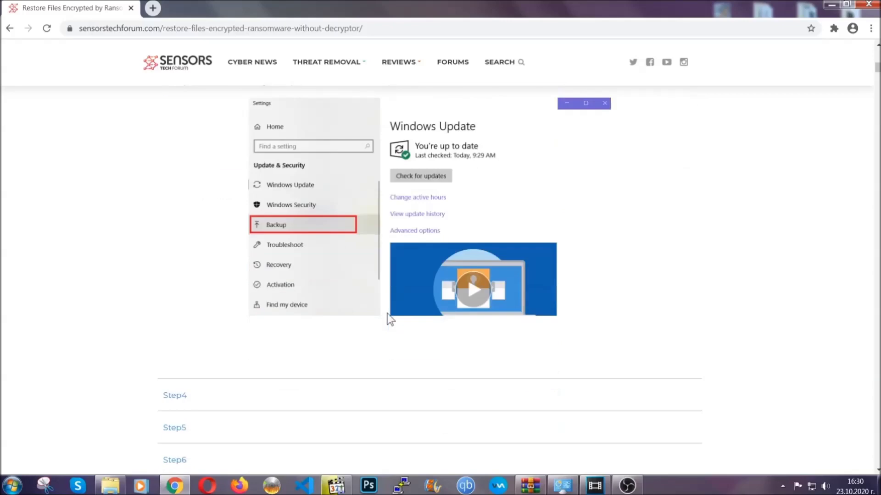
scroll(387, 313, down, 3)
scroll(387, 315, down, 7)
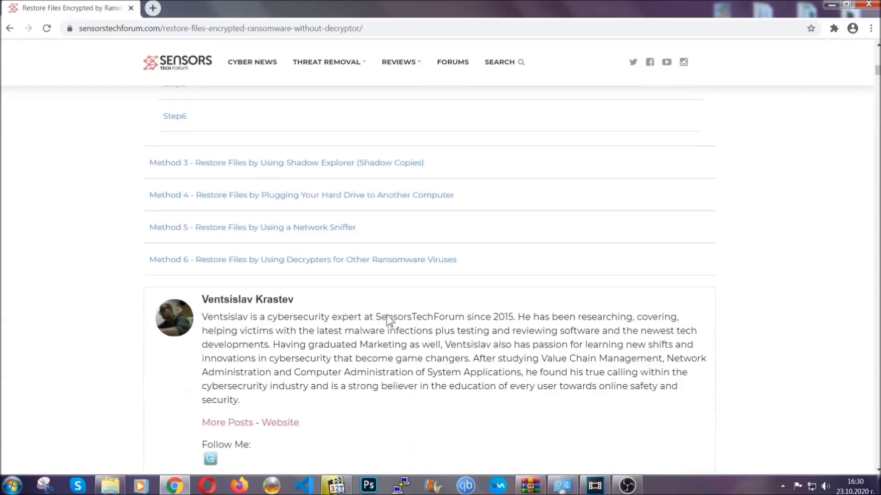
scroll(386, 314, up, 20)
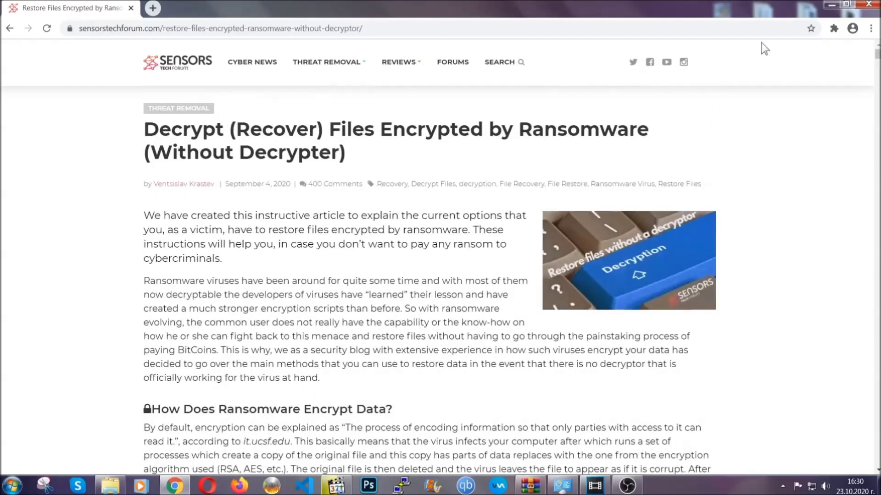
click(831, 5)
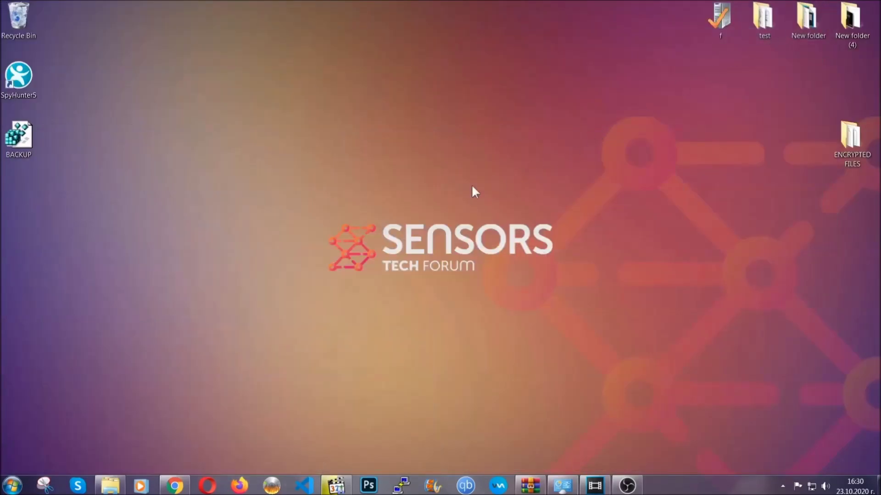